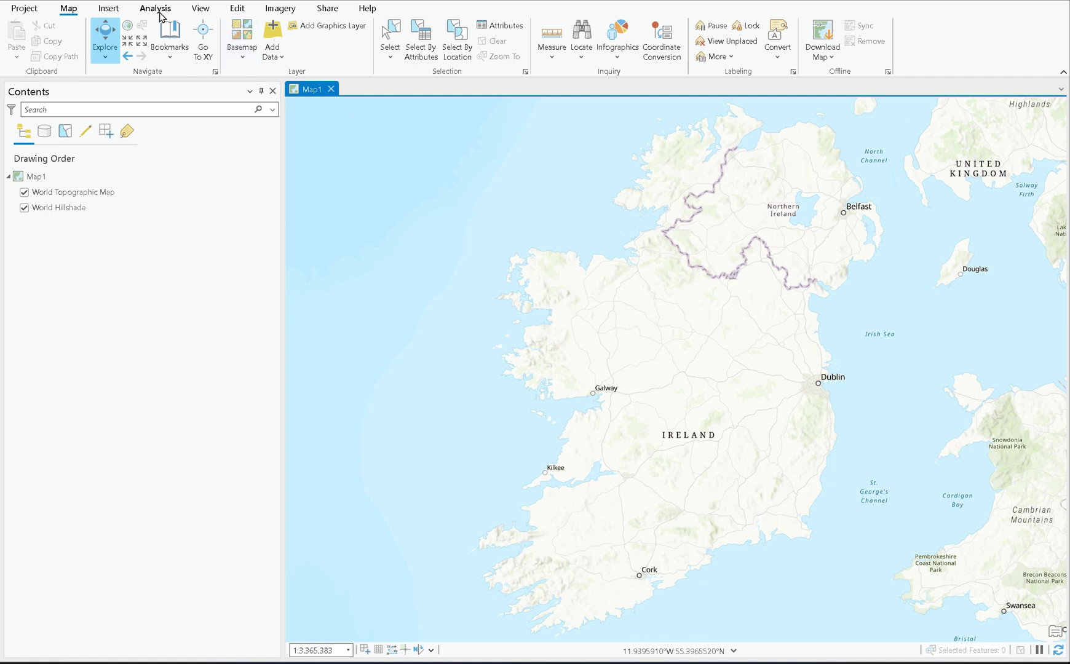
Open the Catalog pane beside Map1 from the View tab.
{"action": "left_click", "coordinate": [204, 14]}
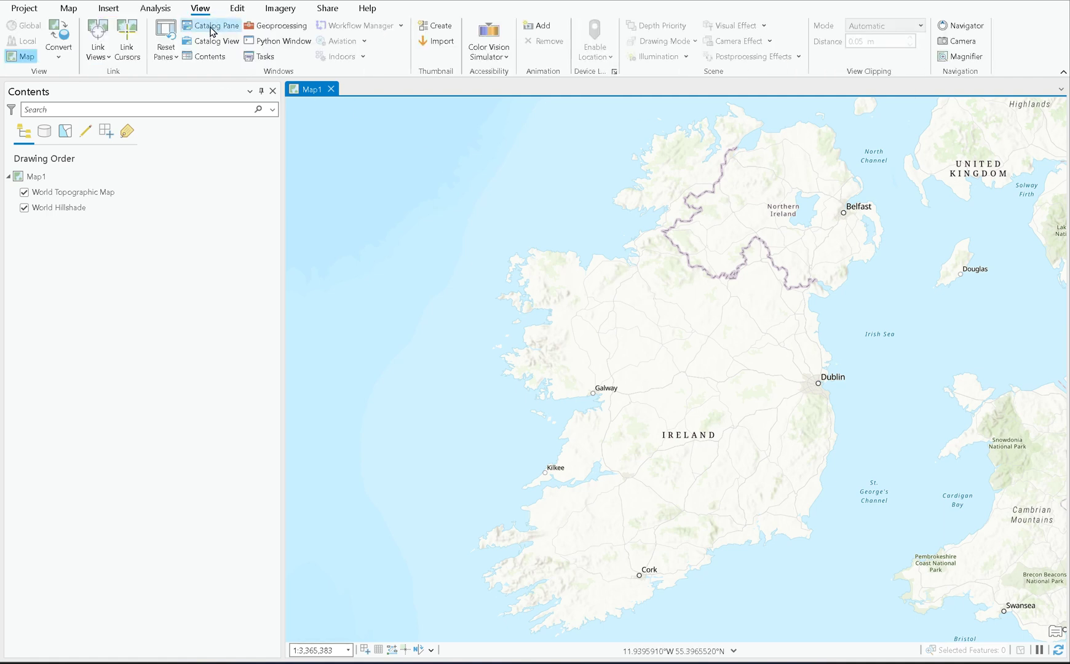
{"action": "left_click", "coordinate": [205, 27]}
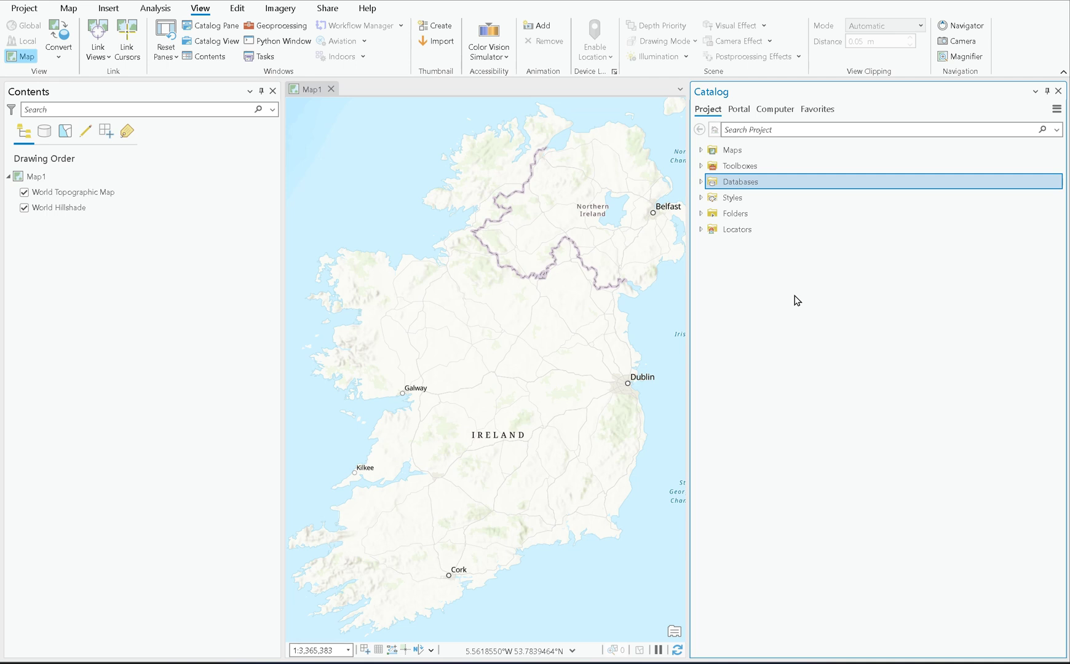
Expand Databases in the Catalog and start a new file geodatabase from its context menu.
{"action": "left_click", "coordinate": [701, 182]}
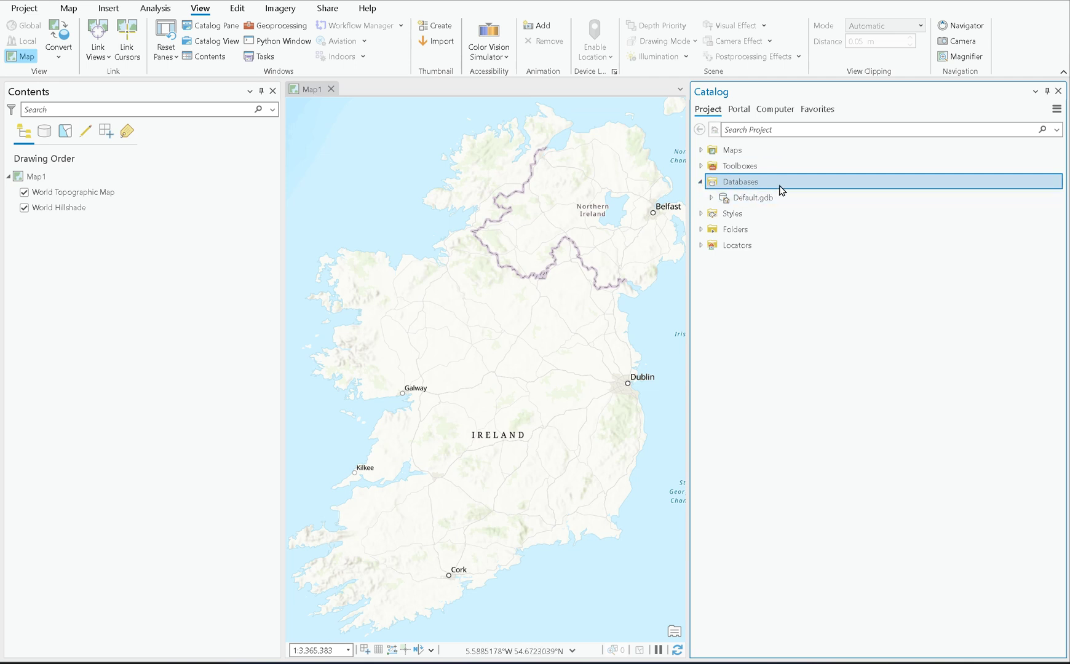
{"action": "mouse_move", "coordinate": [772, 202]}
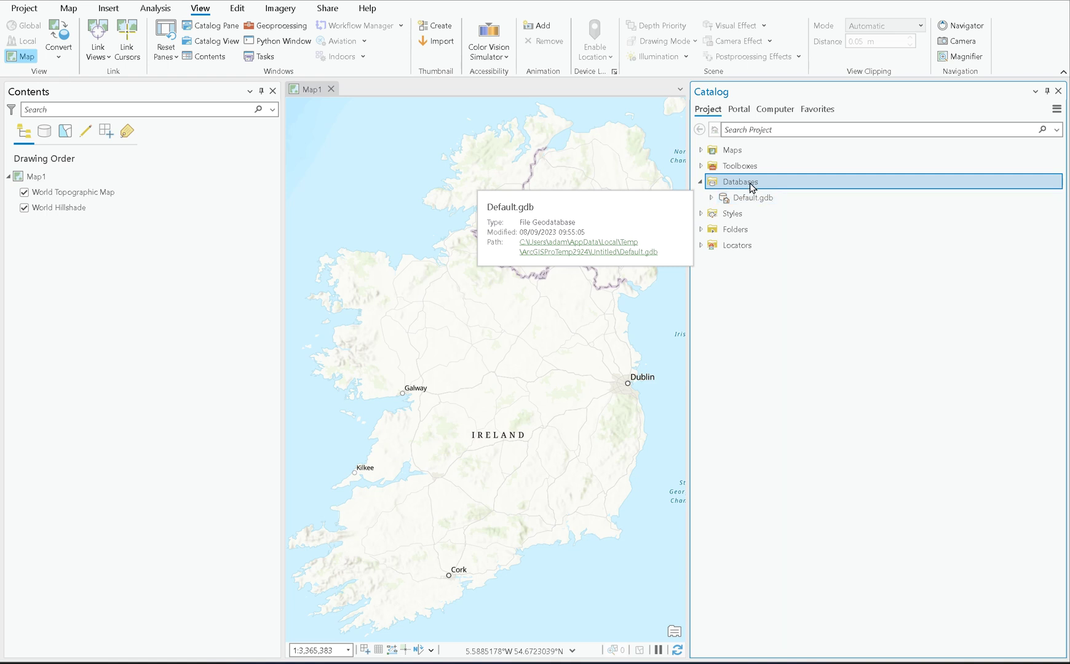
{"action": "right_click", "coordinate": [750, 182]}
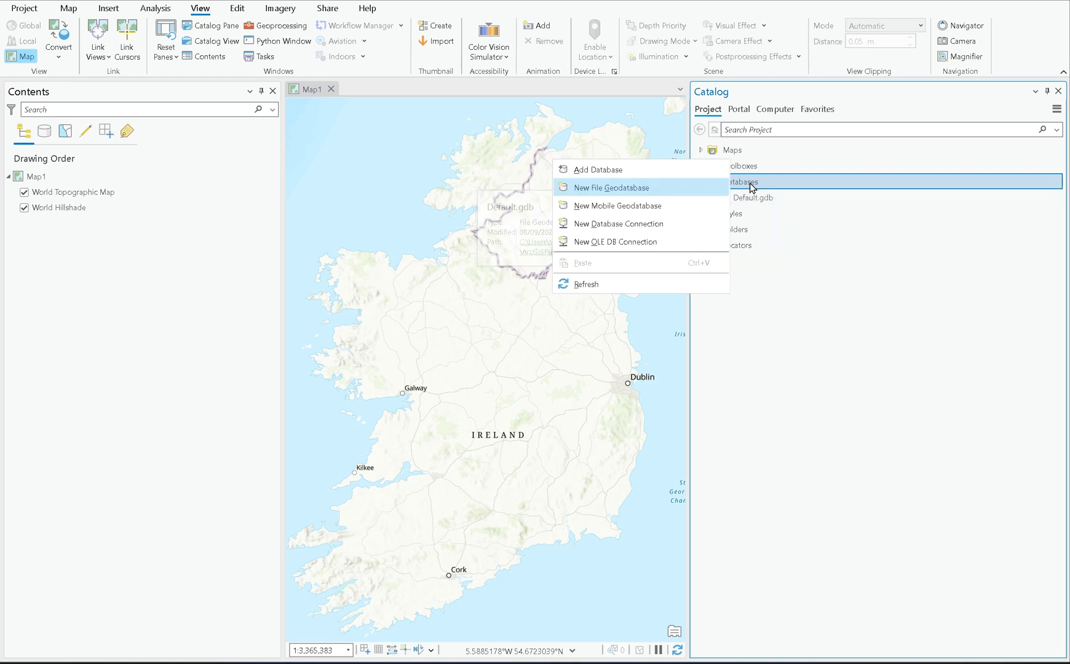
{"action": "left_click", "coordinate": [589, 188]}
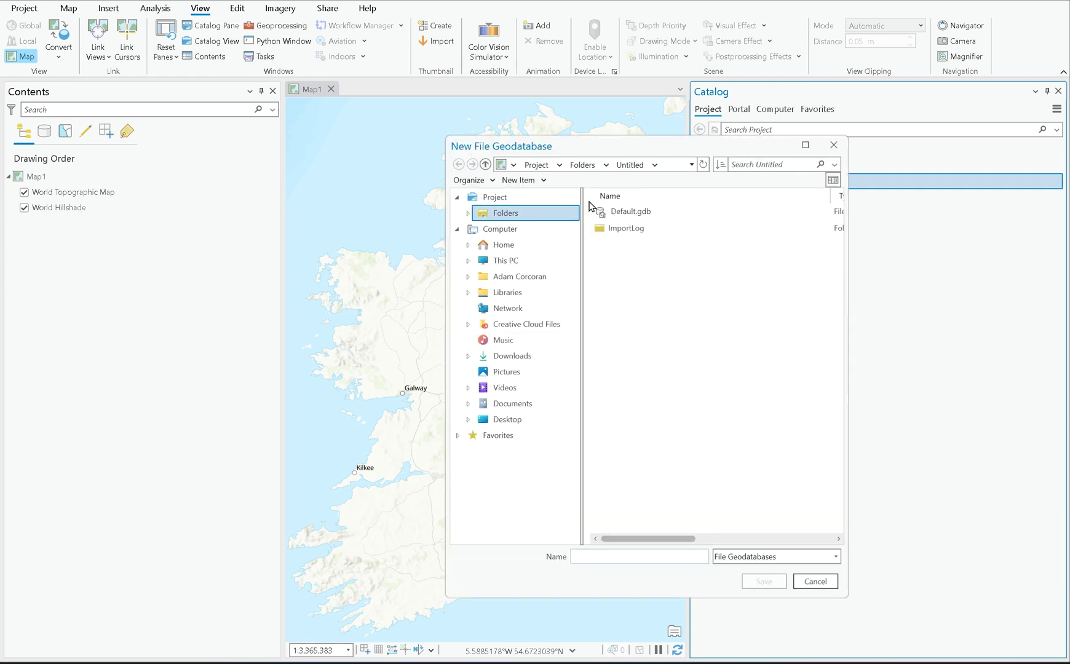
Save a new file geodatabase named AdamFGB.gdb in the project's databases.
{"action": "type", "text": "AdamFGB"}
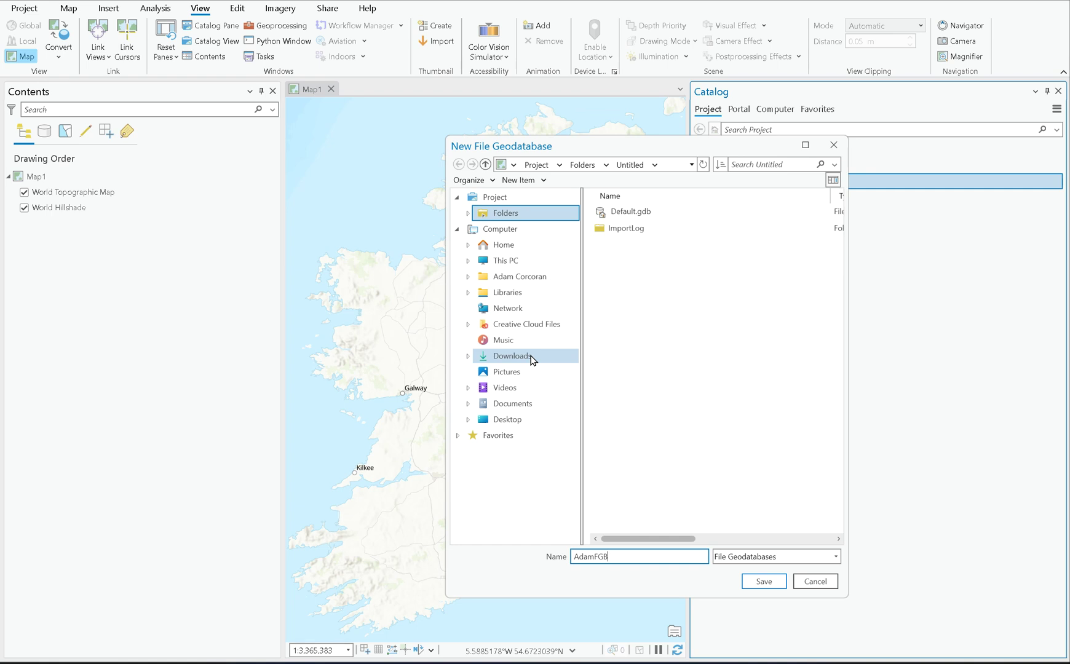
{"action": "left_click", "coordinate": [749, 579]}
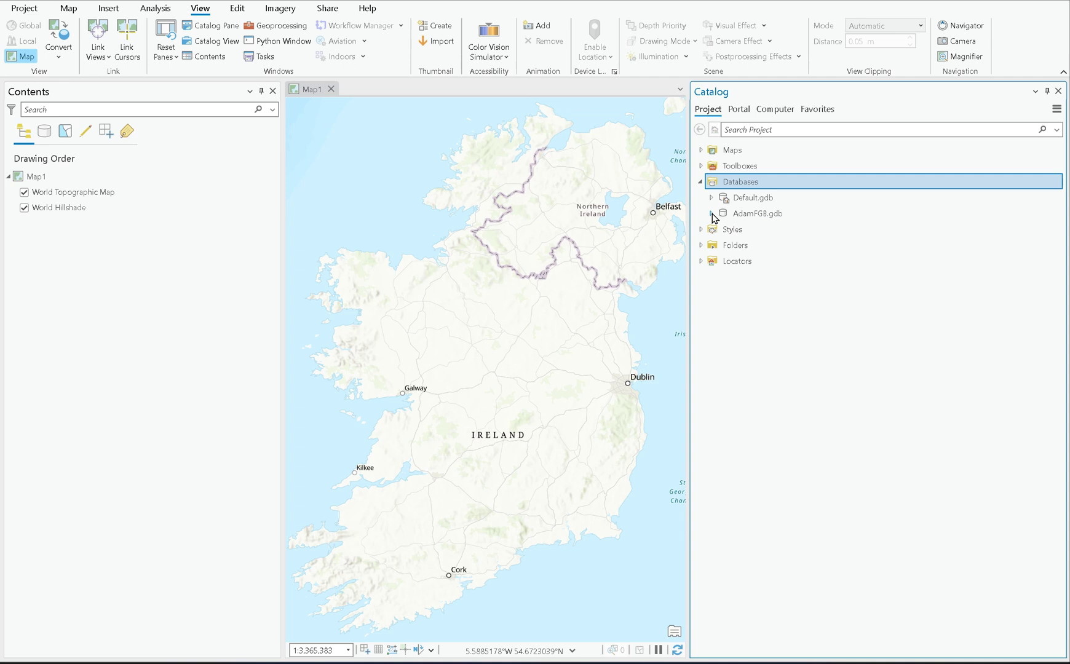
{"action": "right_click", "coordinate": [755, 212]}
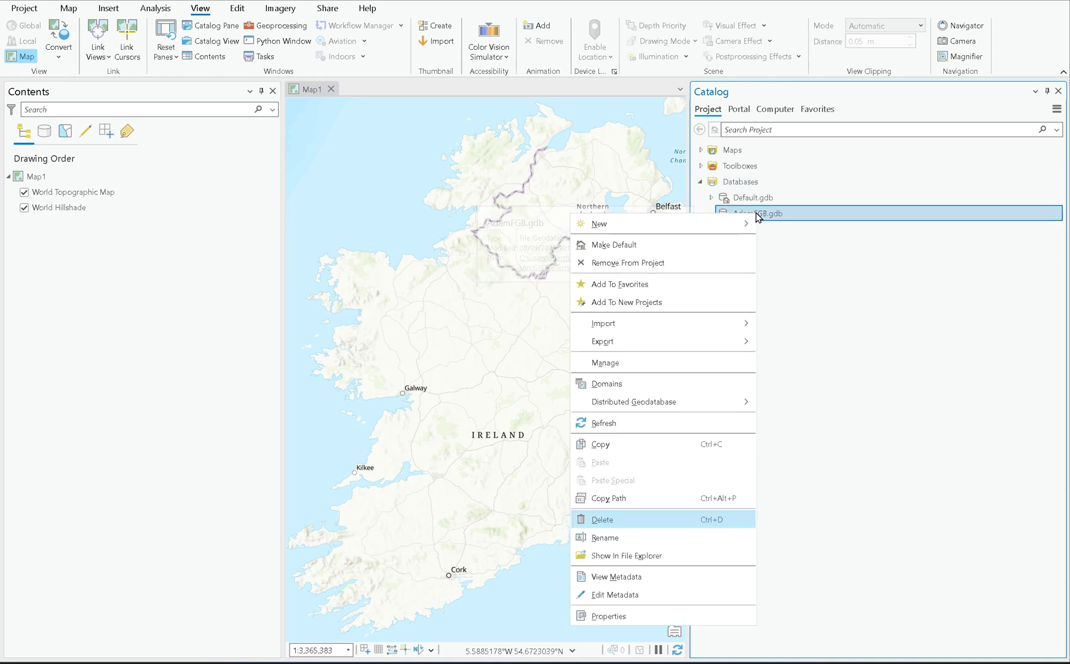
Start a new feature class inside AdamFGB.gdb.
{"action": "mouse_move", "coordinate": [710, 228]}
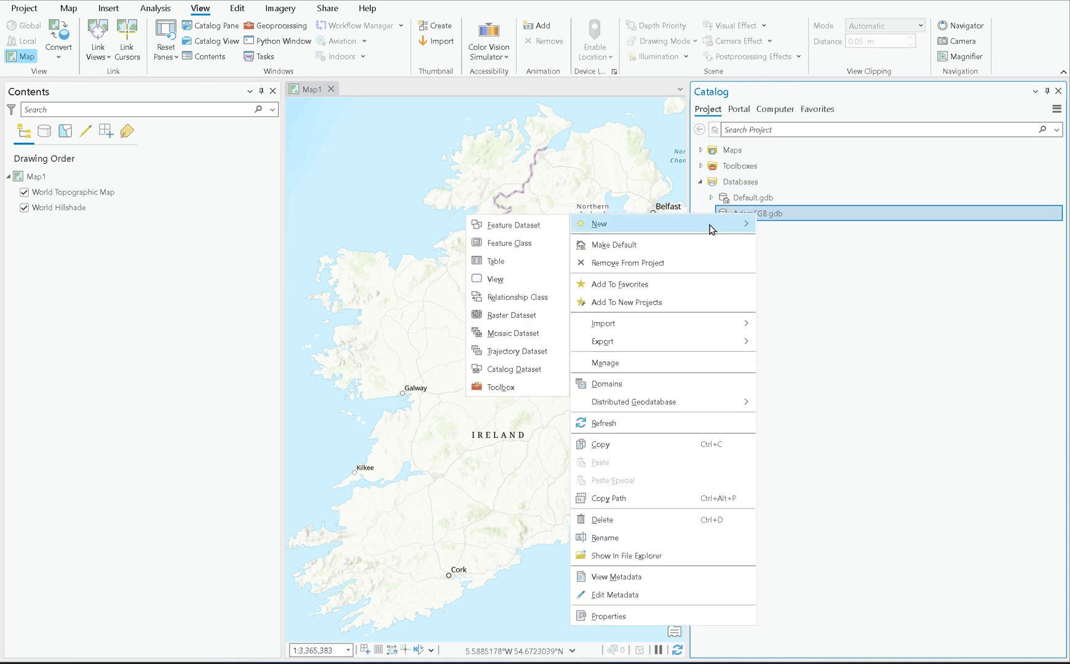
{"action": "left_click", "coordinate": [511, 245]}
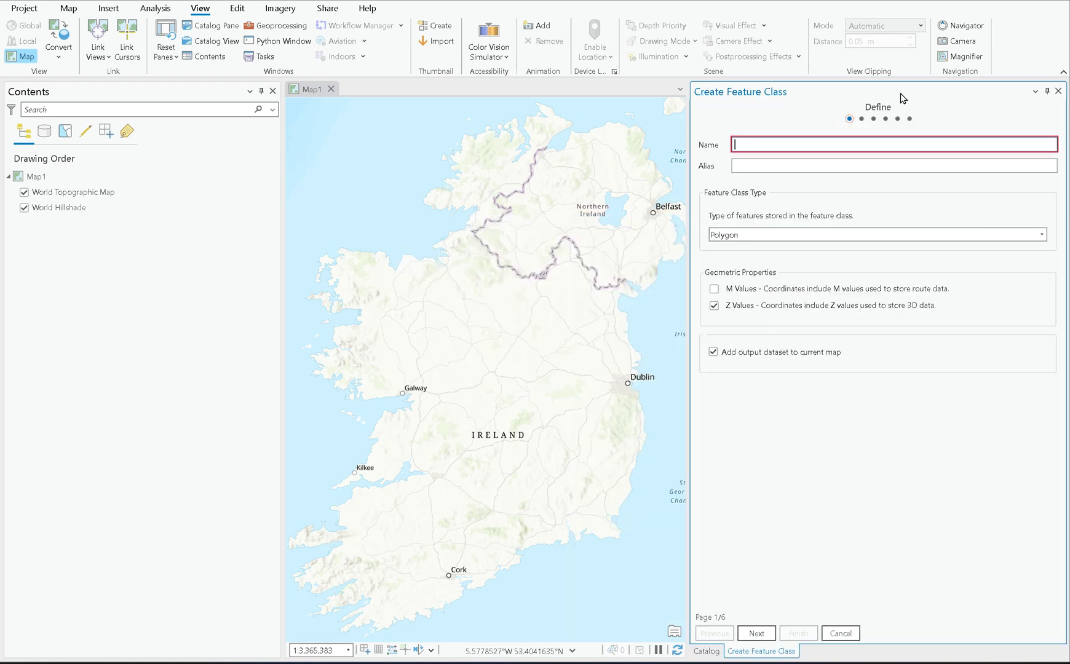
Name the feature class AdamPolygon with alias 'Adam Polygon', keeping the Polygon type.
{"action": "type", "text": "AdamP"}
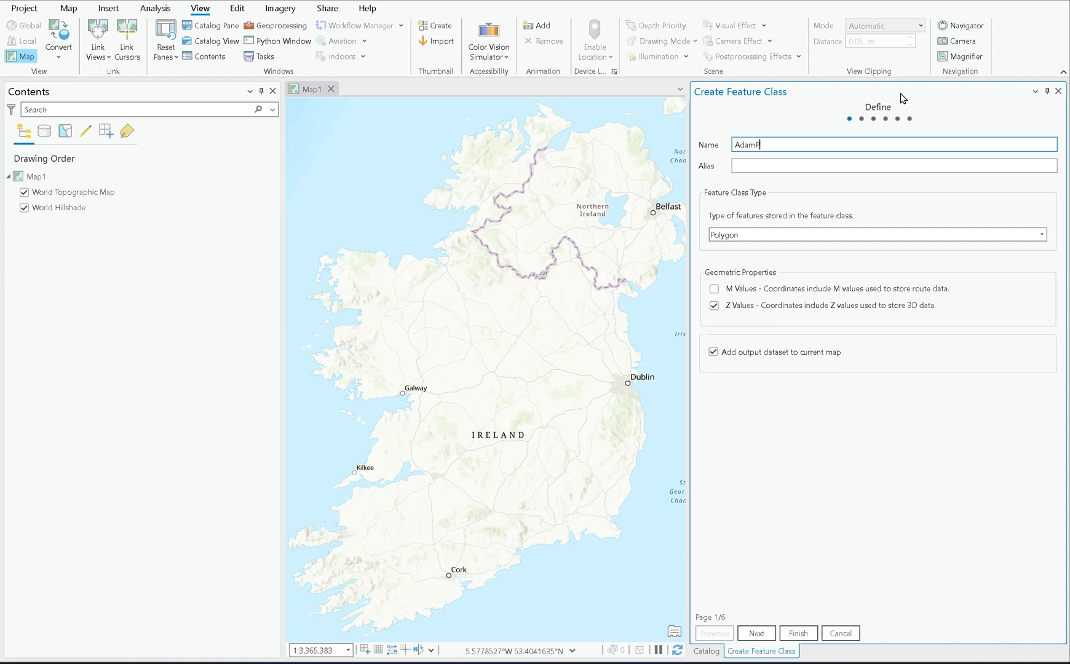
{"action": "type", "text": "olygon"}
{"action": "left_click", "coordinate": [843, 168]}
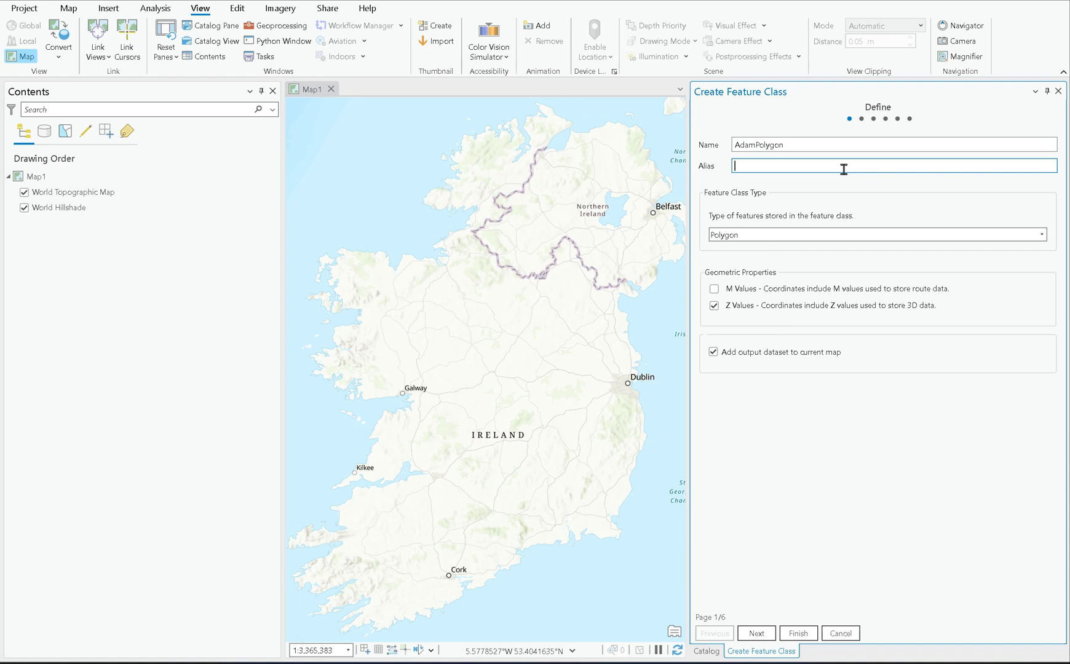
{"action": "type", "text": "Adam Polygon"}
{"action": "left_click", "coordinate": [1039, 234]}
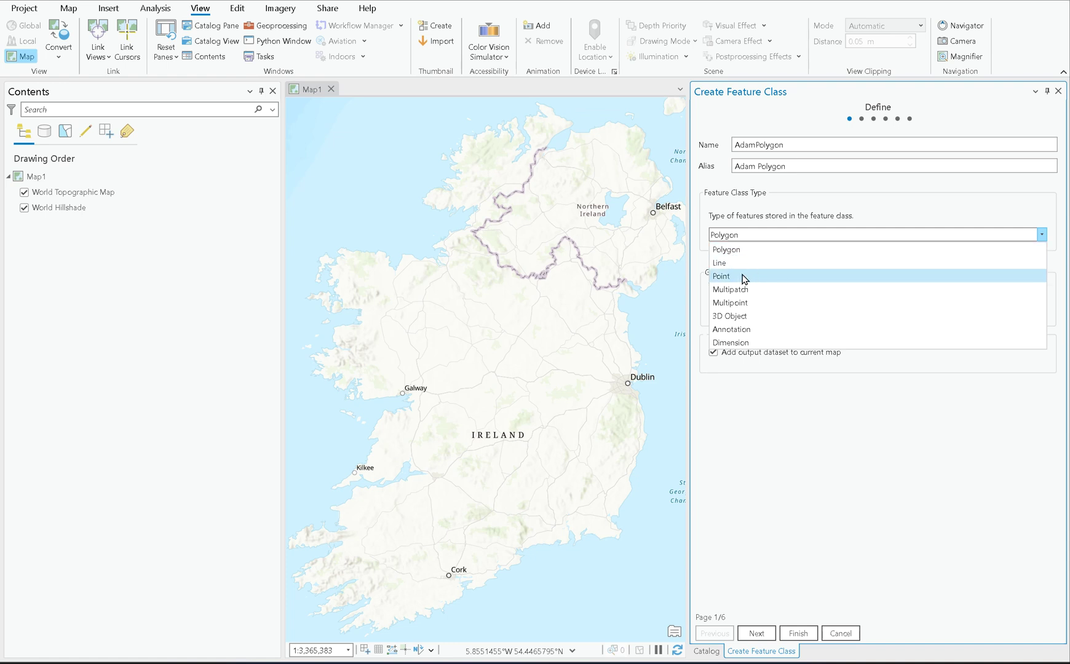
{"action": "left_click", "coordinate": [738, 250]}
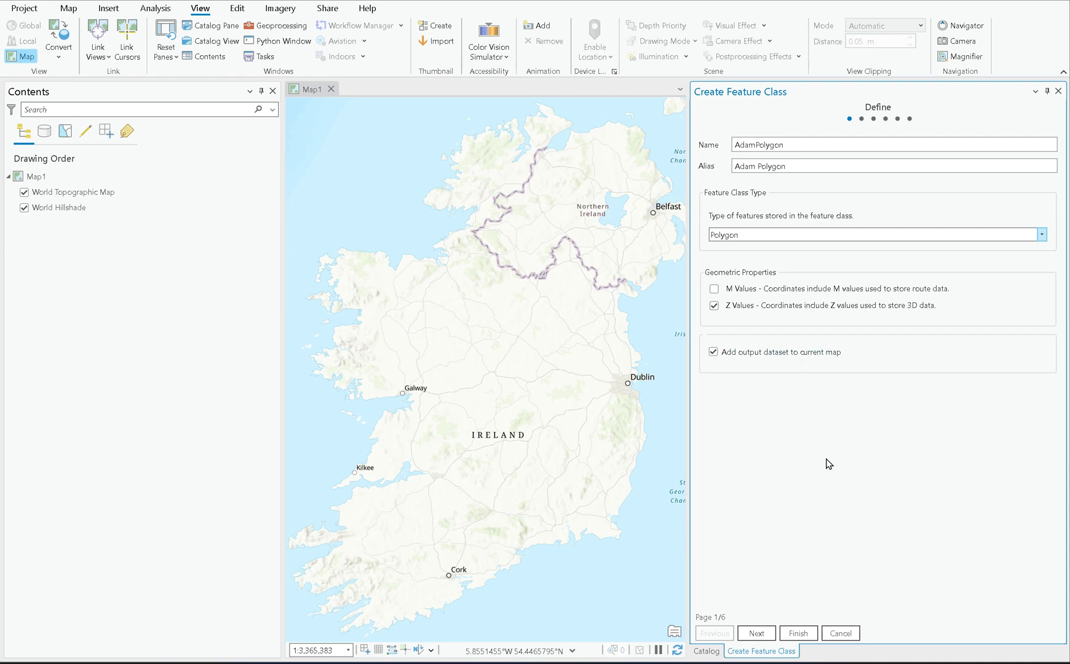
{"action": "left_click", "coordinate": [764, 638]}
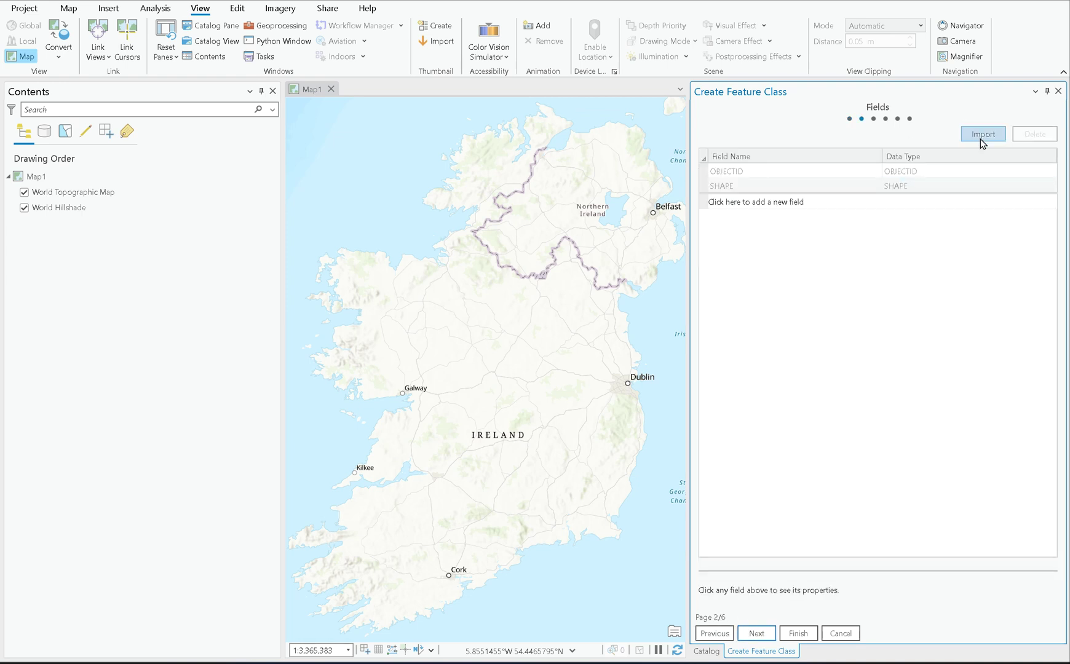
Add a FieldNotes text field and a Number1 Float field to AdamPolygon.
{"action": "left_click", "coordinate": [755, 203]}
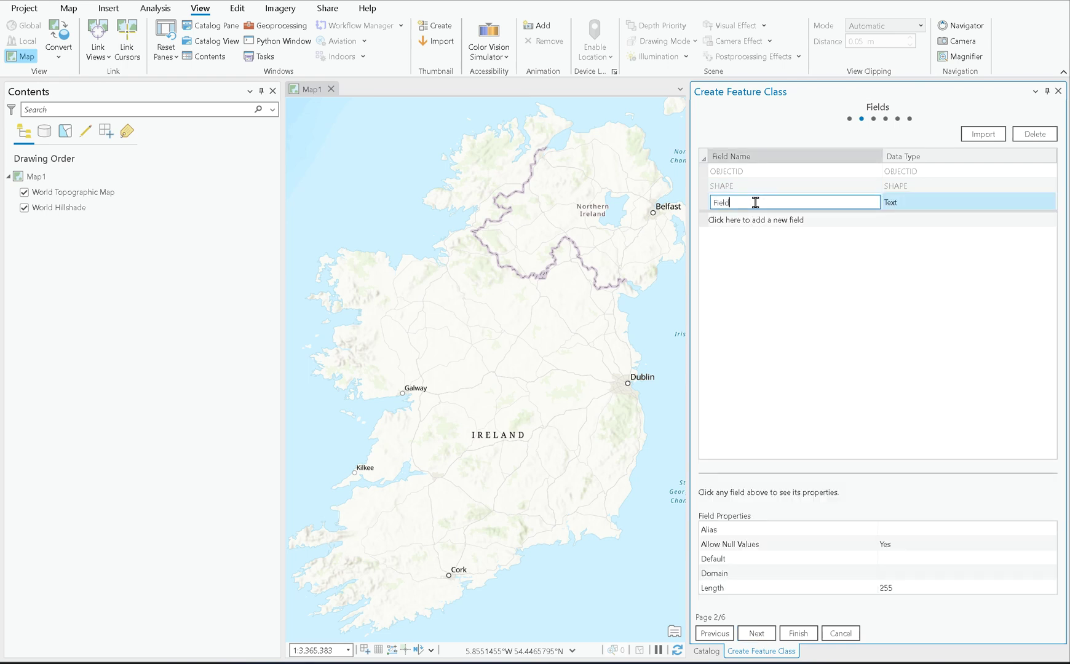
{"action": "type", "text": "FieldNotes"}
{"action": "left_click", "coordinate": [821, 221]}
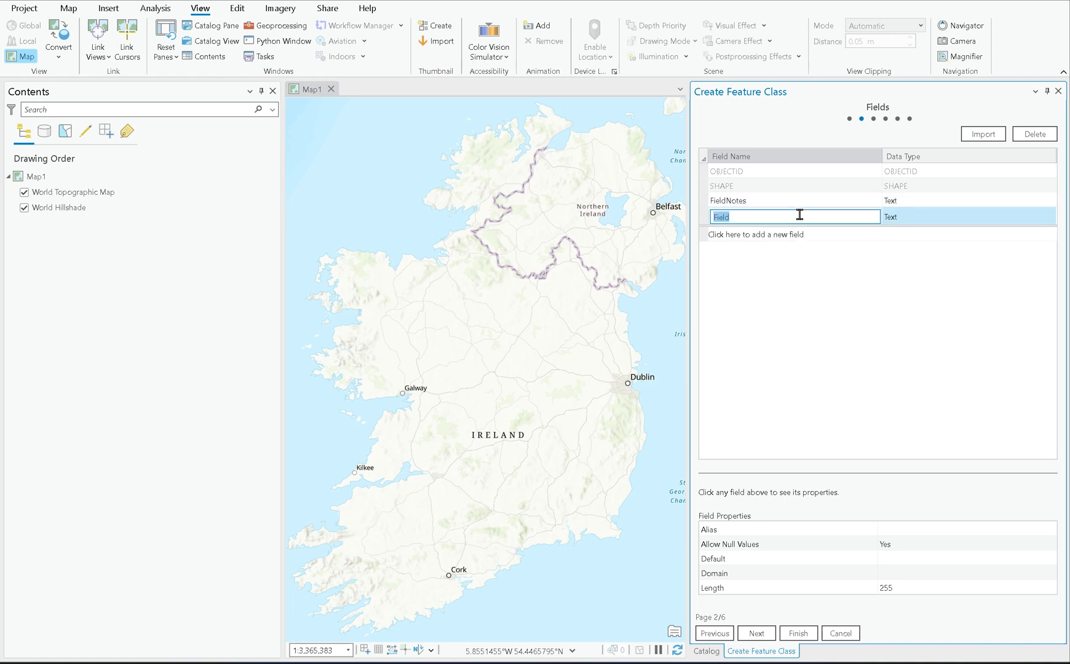
{"action": "type", "text": "Number1"}
{"action": "key", "text": "Return"}
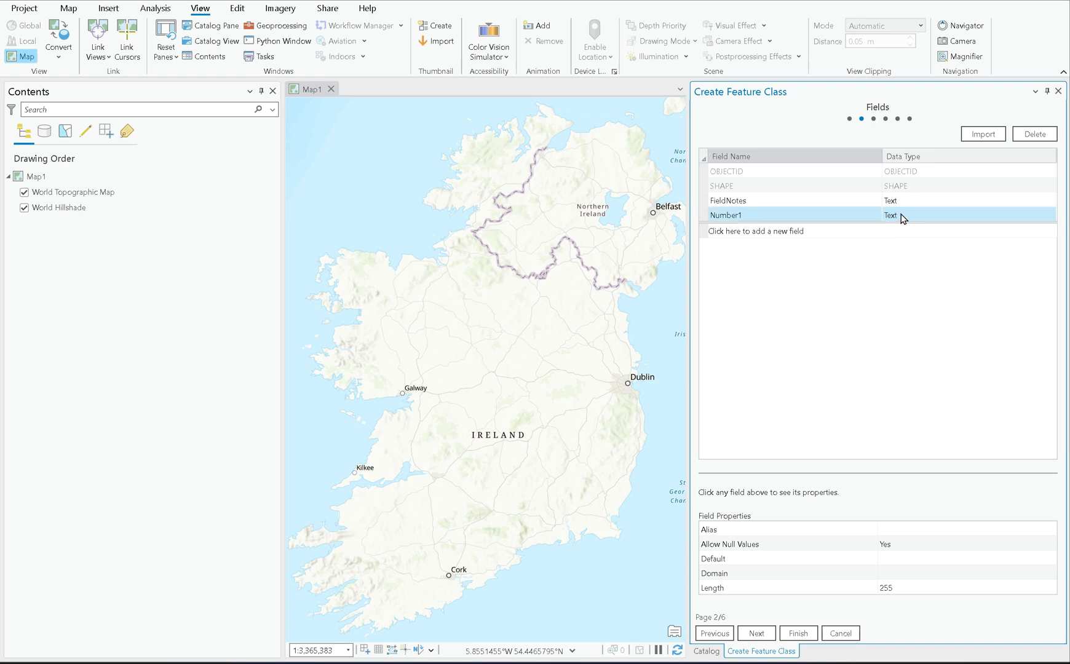
{"action": "left_click", "coordinate": [901, 217]}
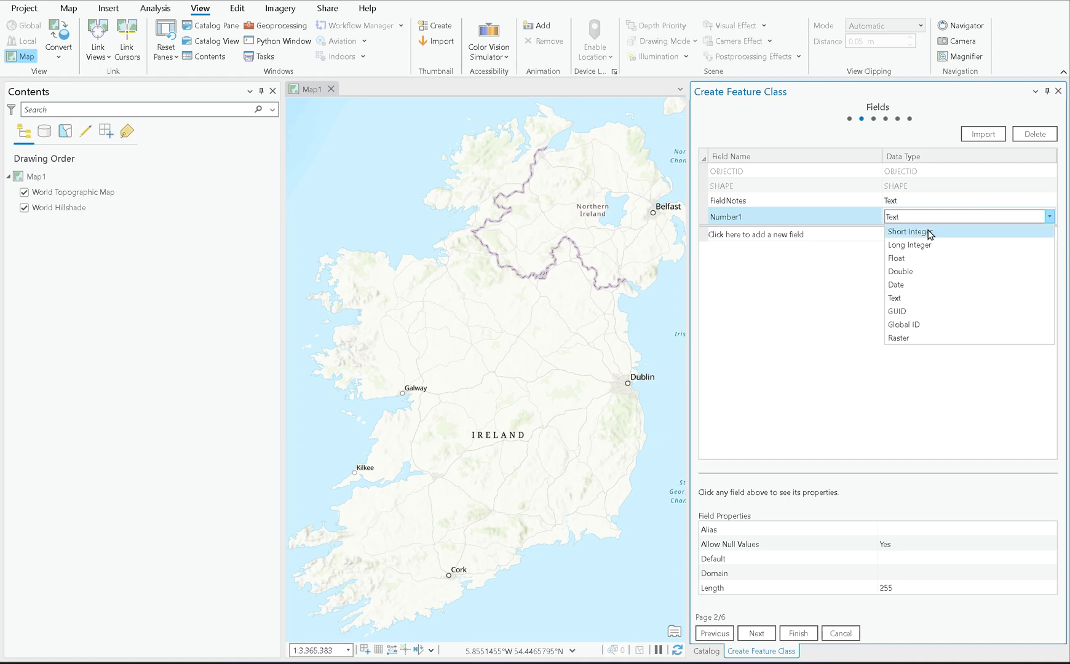
{"action": "left_click", "coordinate": [910, 259]}
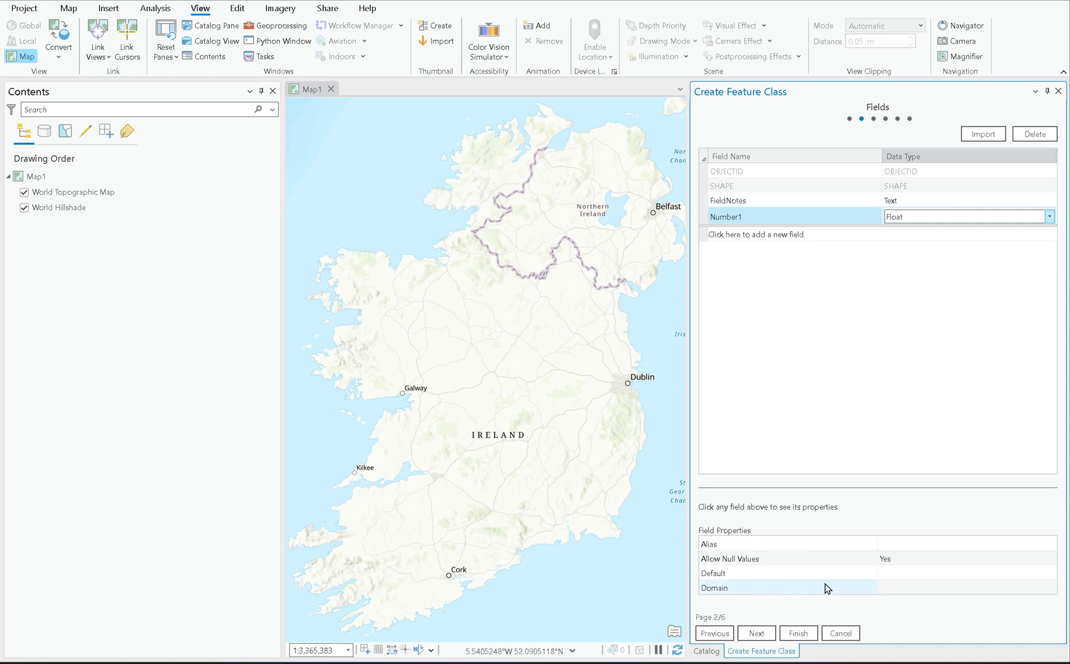
{"action": "left_click", "coordinate": [889, 543]}
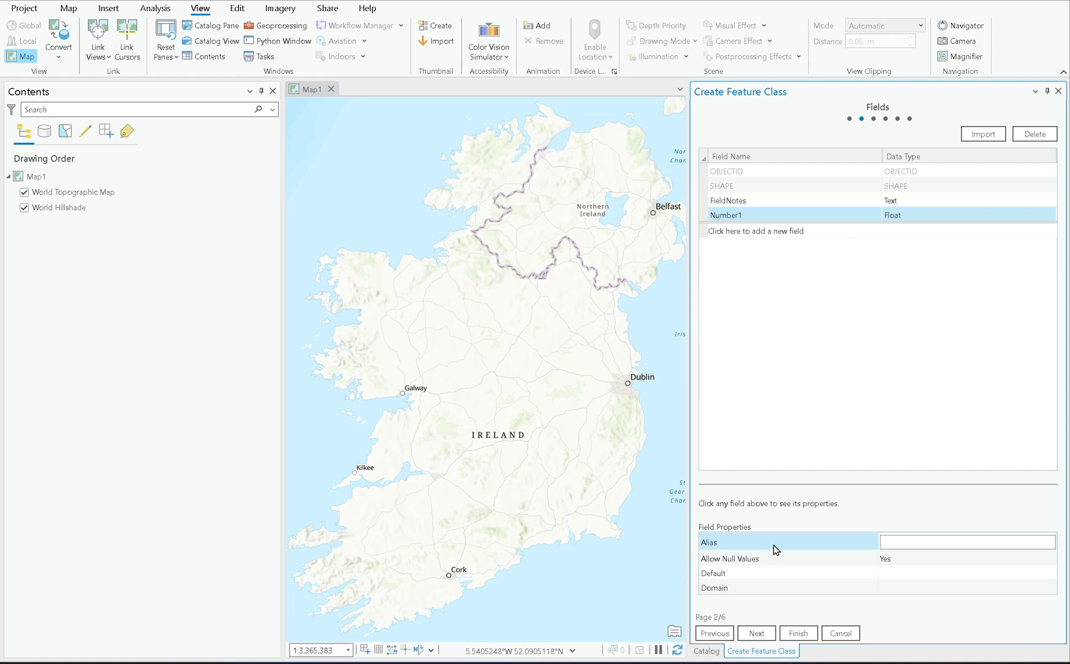
{"action": "left_click", "coordinate": [768, 634]}
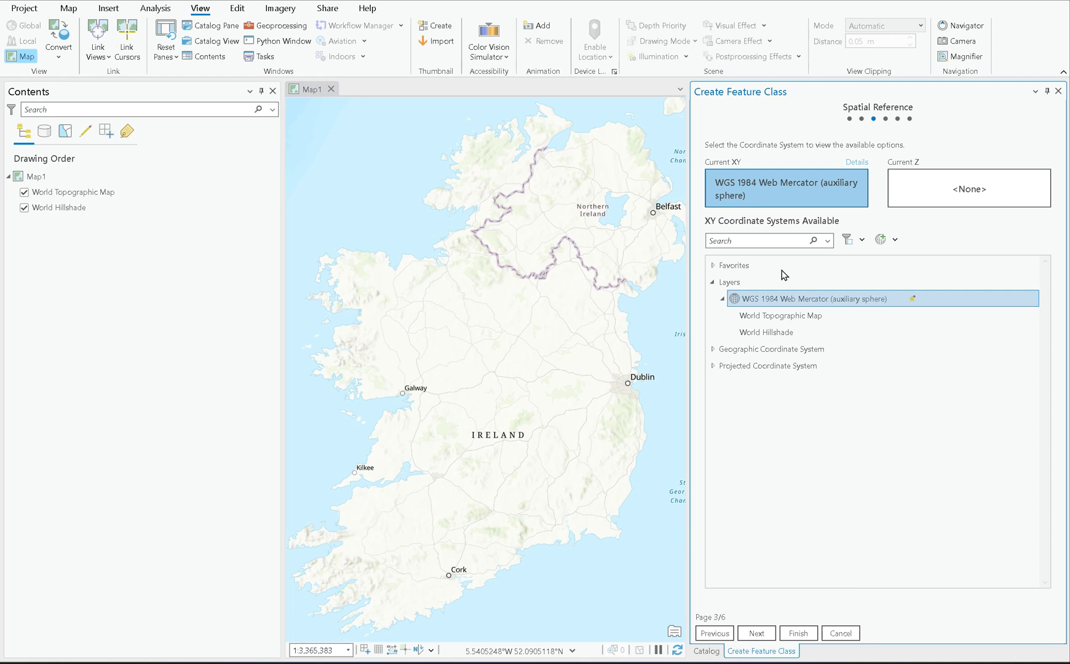
Browse Favorites, try WGS 1984, then return to WGS 1984 Web Mercator.
{"action": "left_click", "coordinate": [714, 267]}
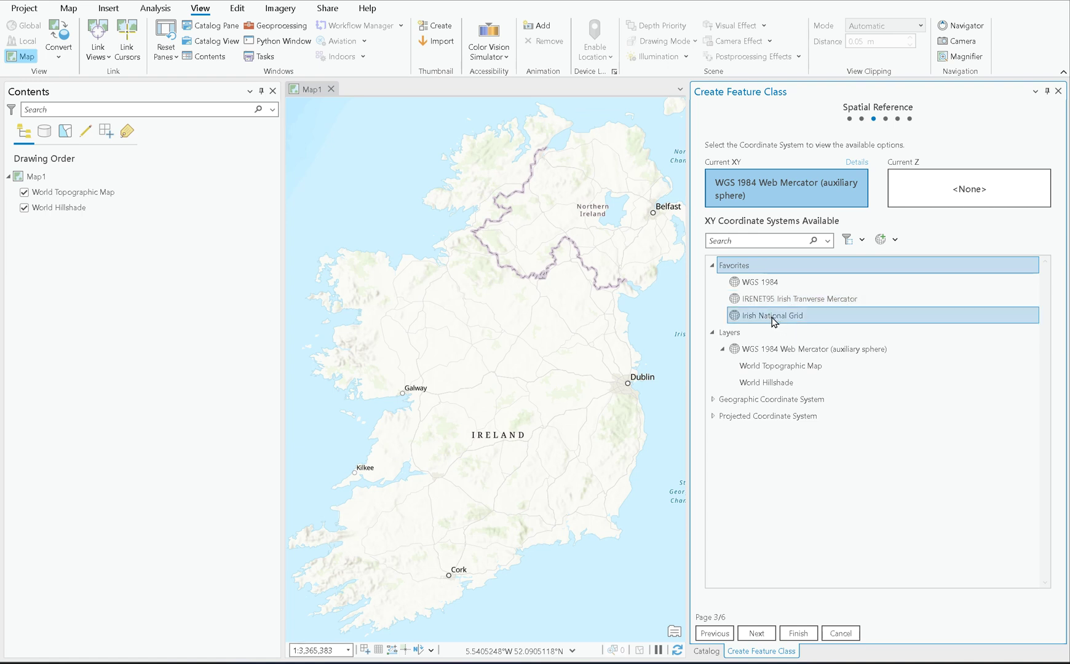
{"action": "left_click", "coordinate": [766, 284]}
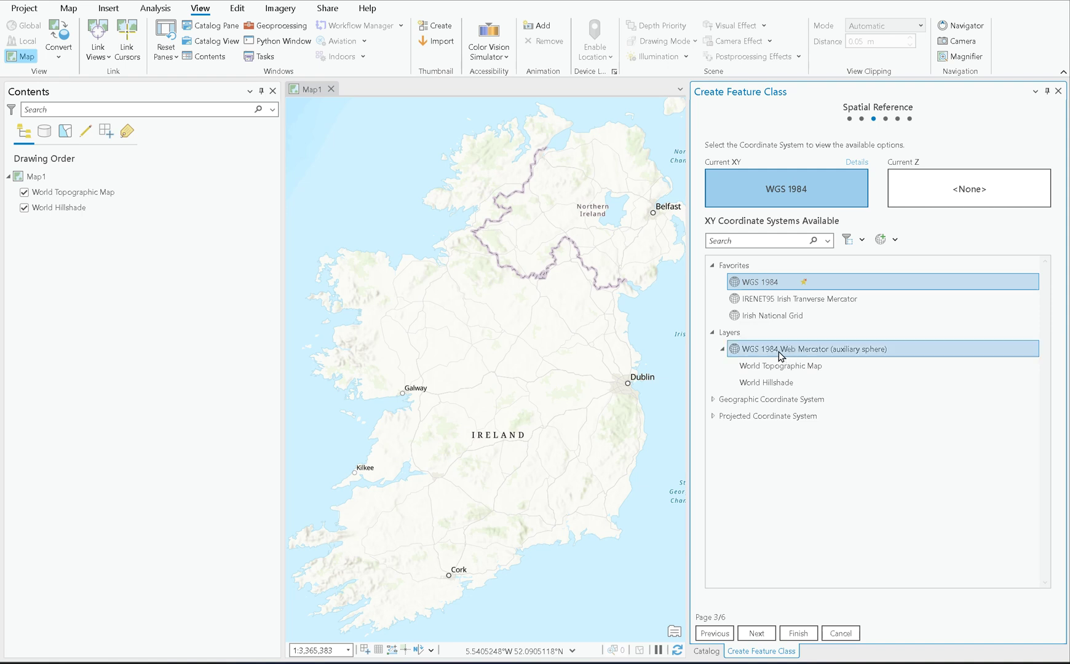
{"action": "left_click", "coordinate": [778, 350]}
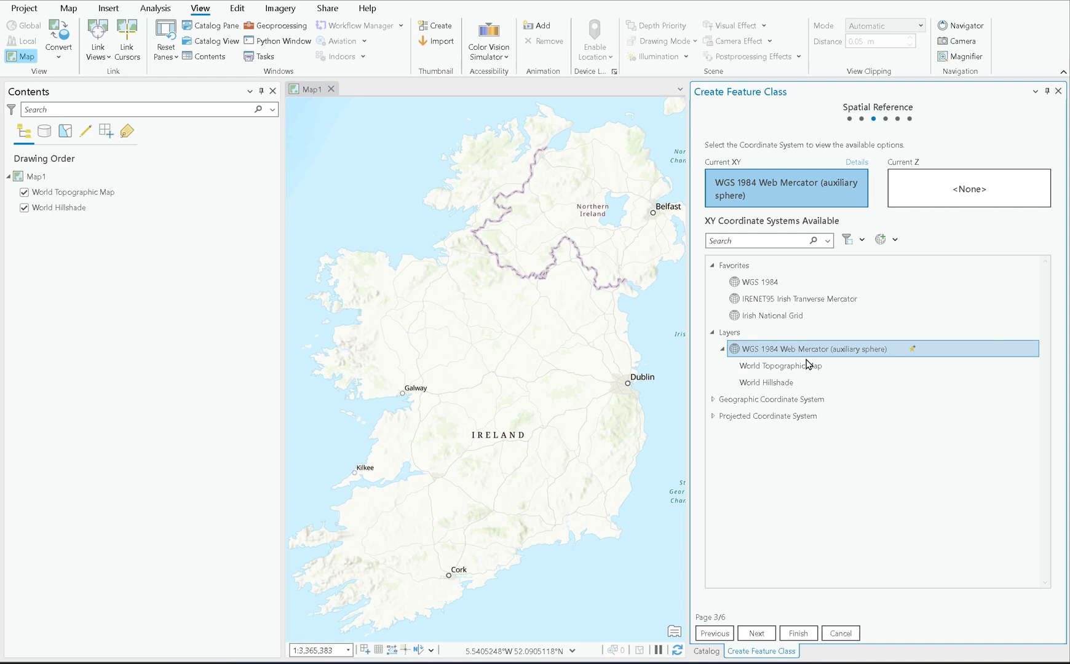
{"action": "left_click", "coordinate": [744, 239]}
Search 'WGS 1984', try World Mercator, then reselect WGS 1984 Web Mercator (auxiliary sphere).
{"action": "type", "text": "WGS"}
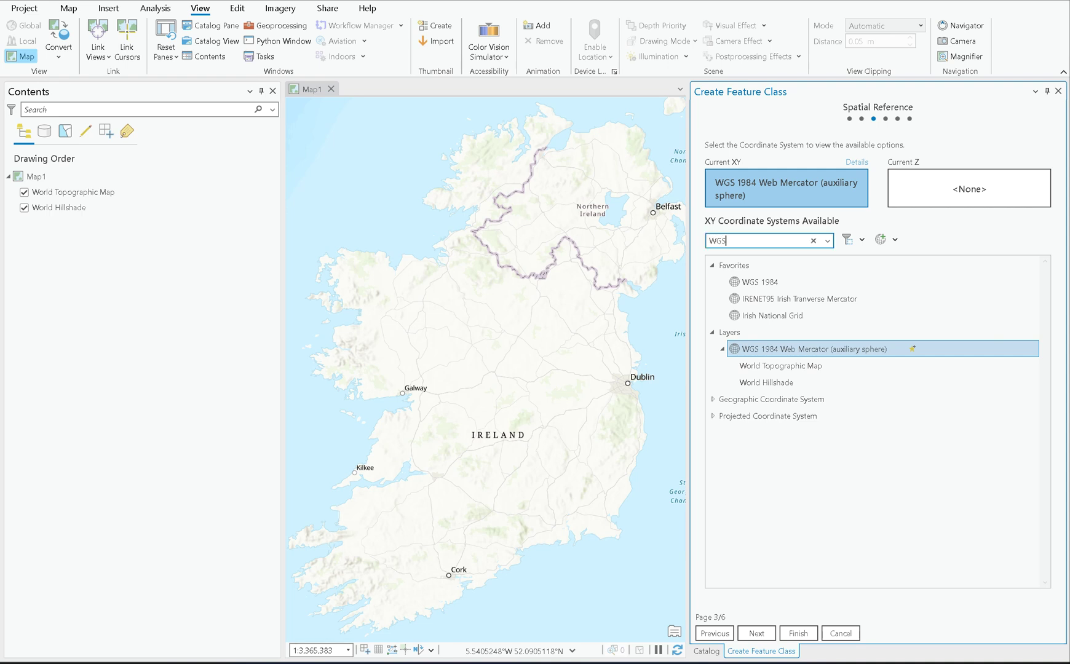
{"action": "type", "text": " 1984"}
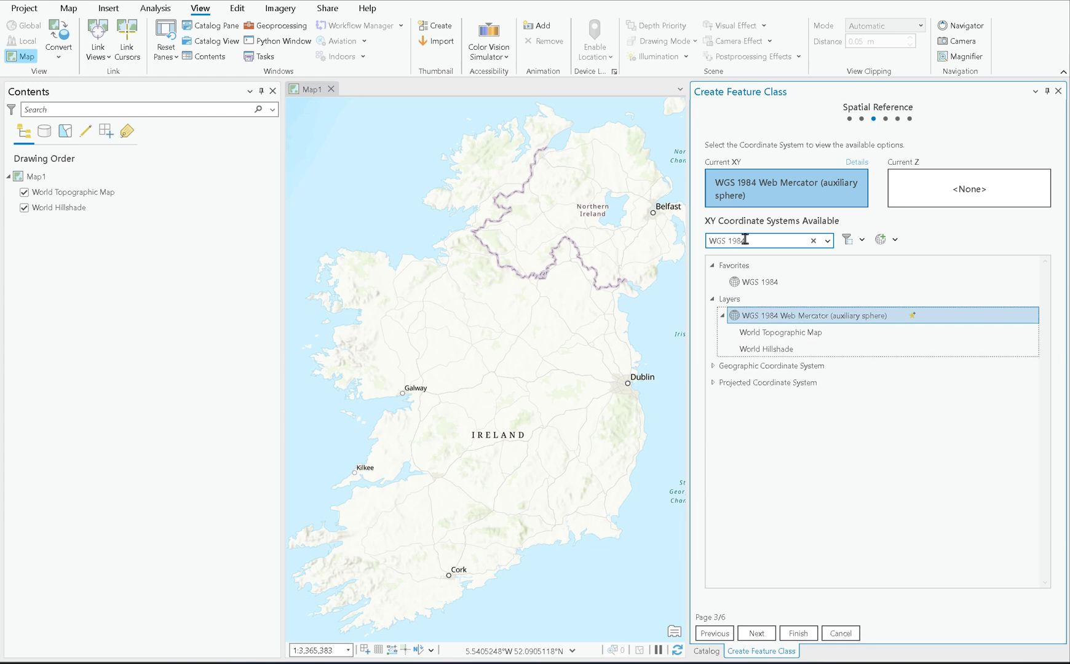
{"action": "left_click", "coordinate": [712, 366]}
{"action": "left_click", "coordinate": [723, 396]}
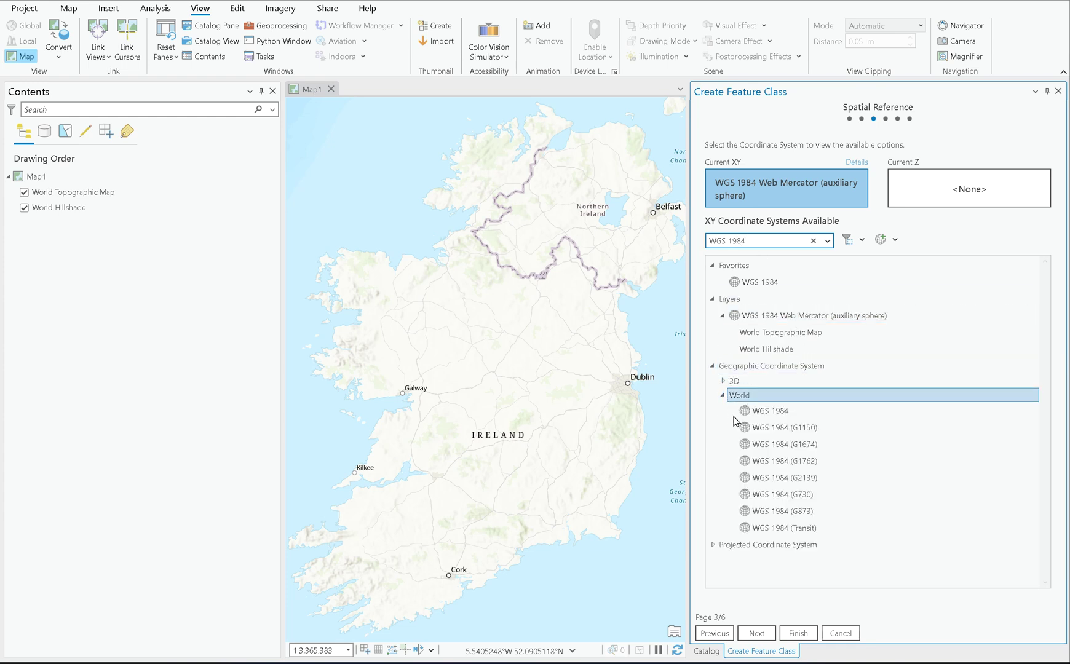
{"action": "left_click", "coordinate": [714, 545]}
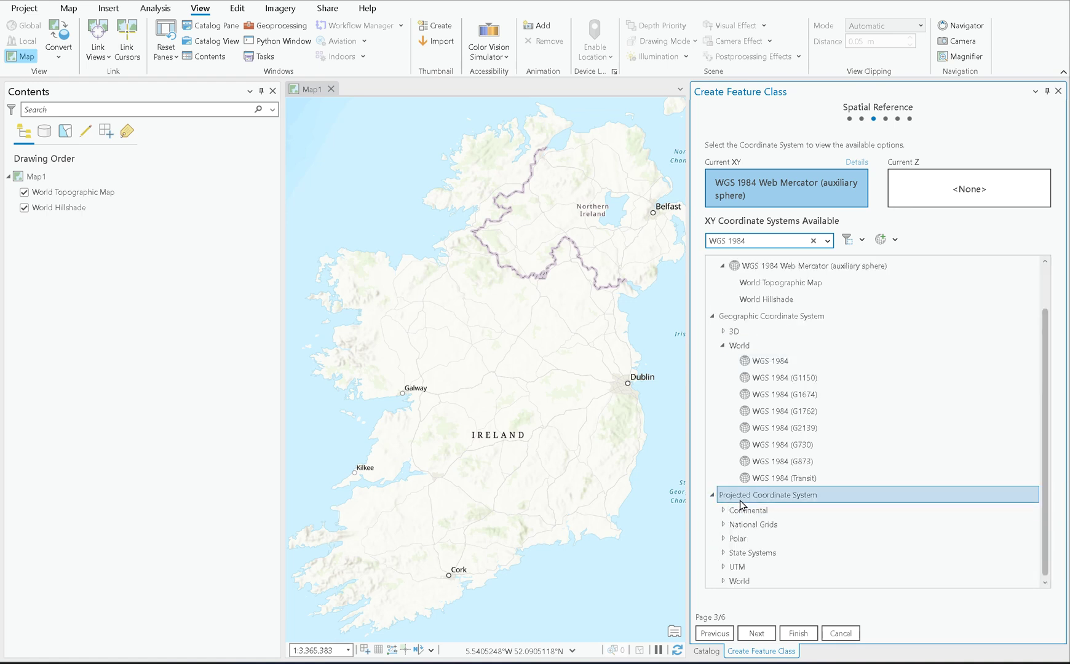
{"action": "left_click", "coordinate": [726, 581]}
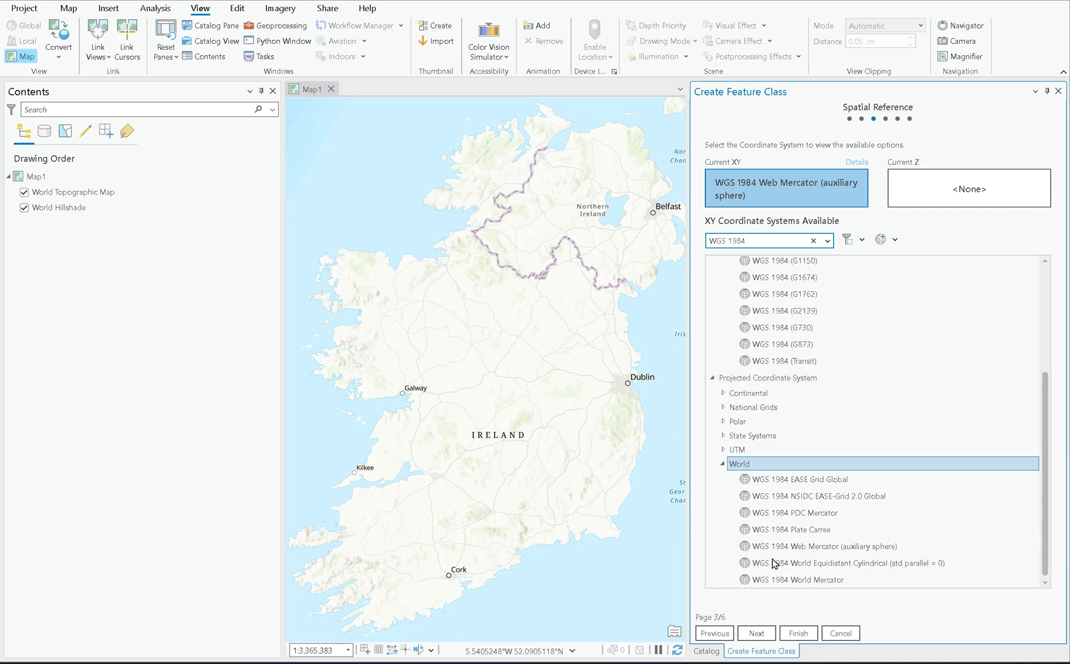
{"action": "left_click", "coordinate": [805, 579]}
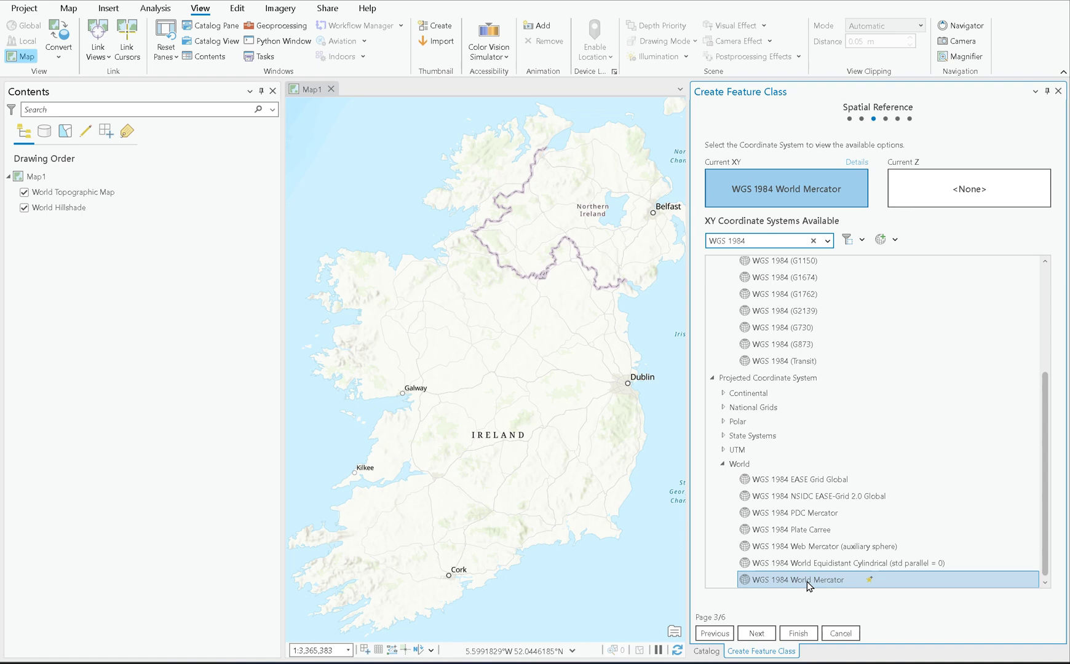
{"action": "scroll", "coordinate": [883, 553], "scroll_direction": "up", "scroll_amount": 3}
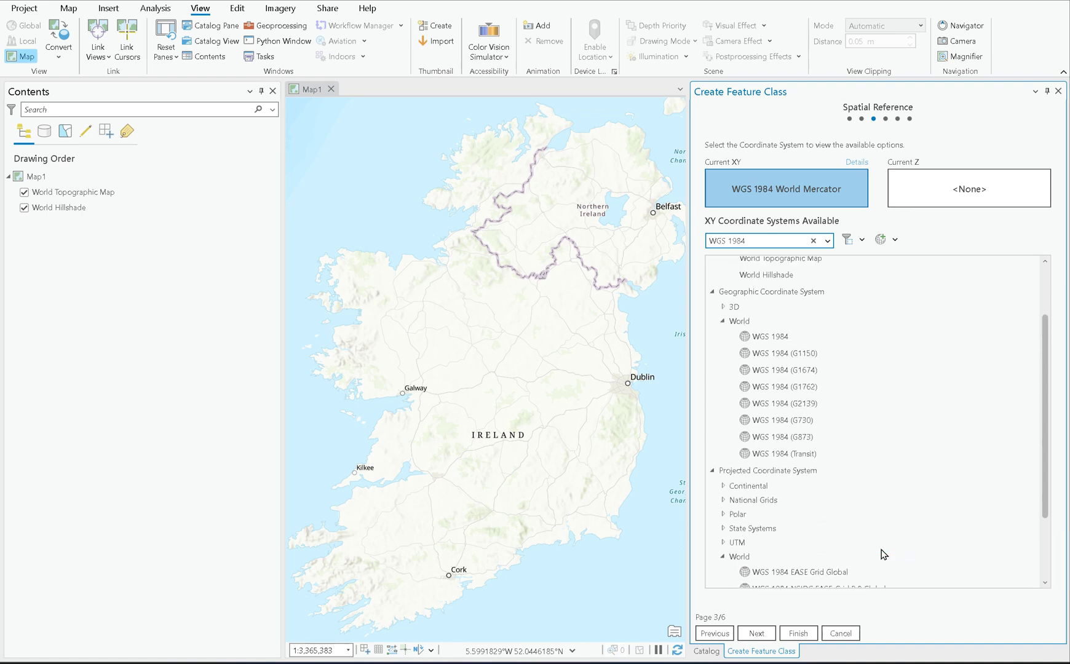
{"action": "scroll", "coordinate": [883, 553], "scroll_direction": "up", "scroll_amount": 1}
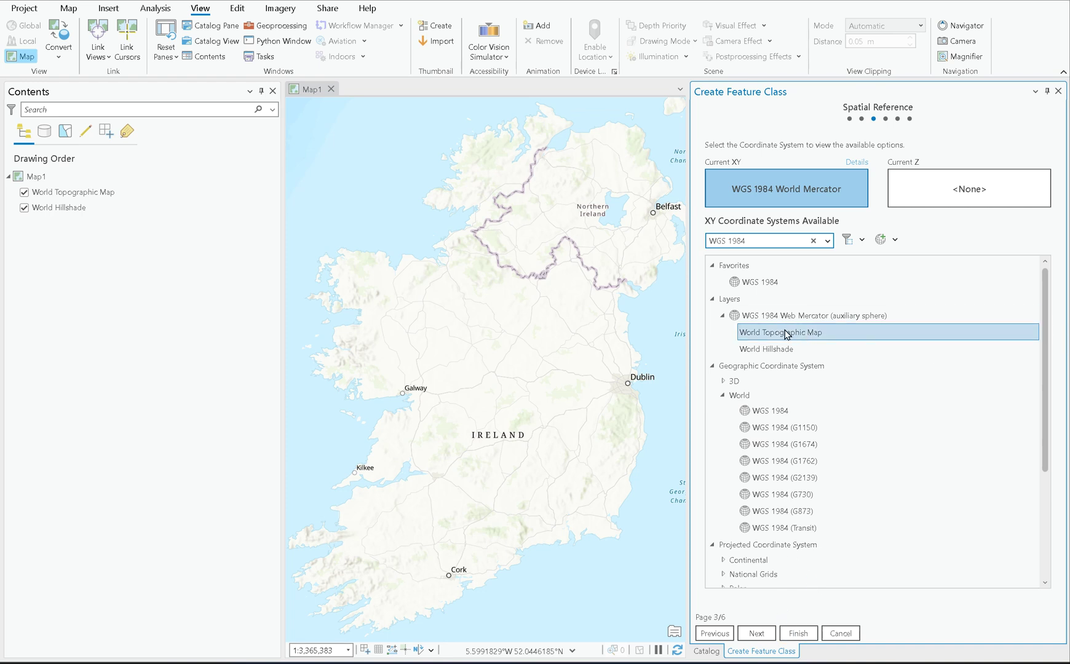
{"action": "left_click", "coordinate": [870, 319]}
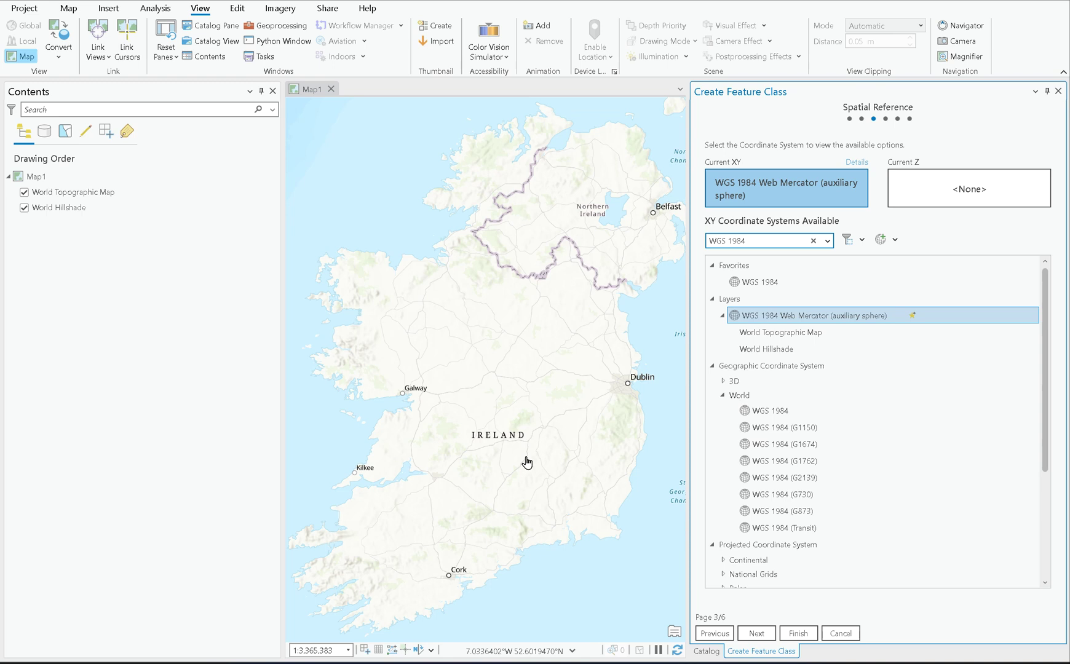
{"action": "left_click", "coordinate": [762, 636]}
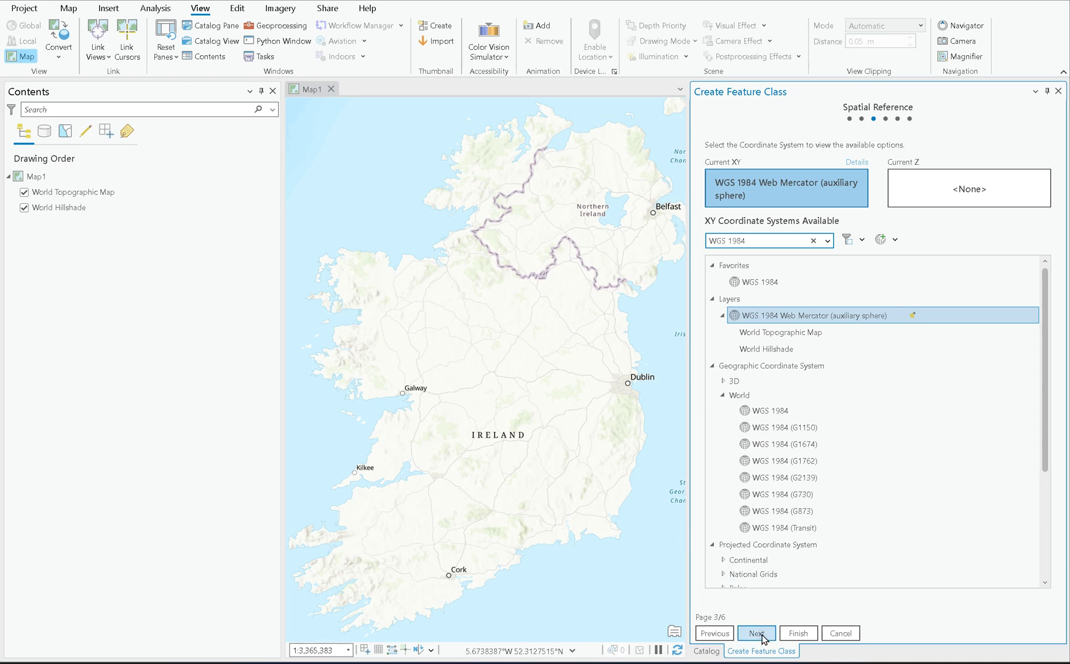
Accept default resolution and storage settings and finish creating AdamPolygon on the map.
{"action": "left_click", "coordinate": [762, 635]}
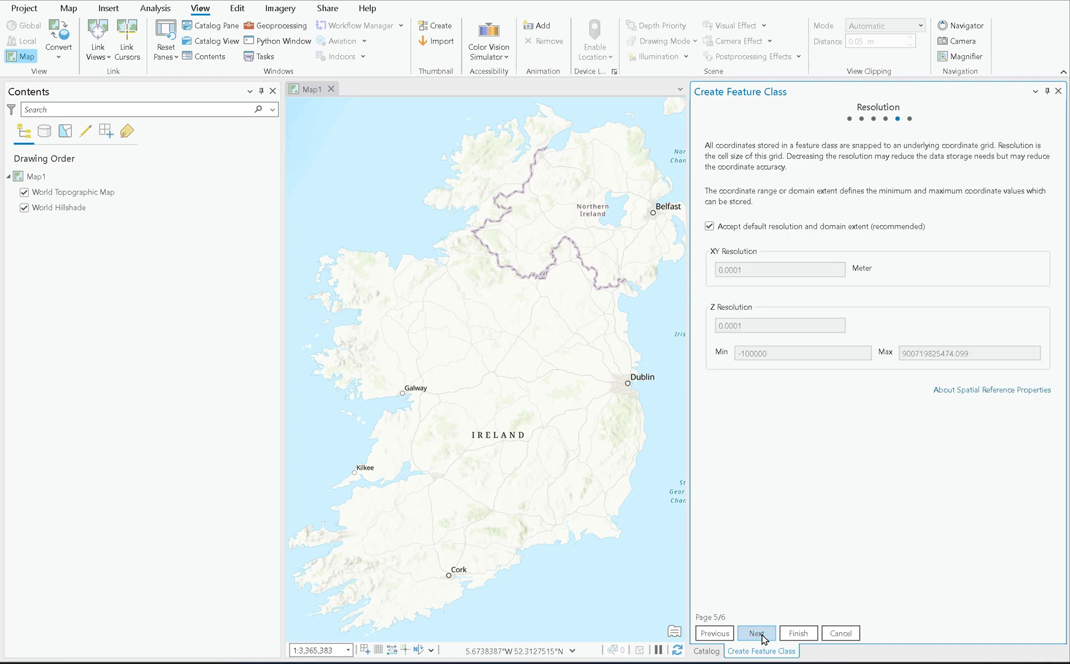
{"action": "left_click", "coordinate": [762, 636]}
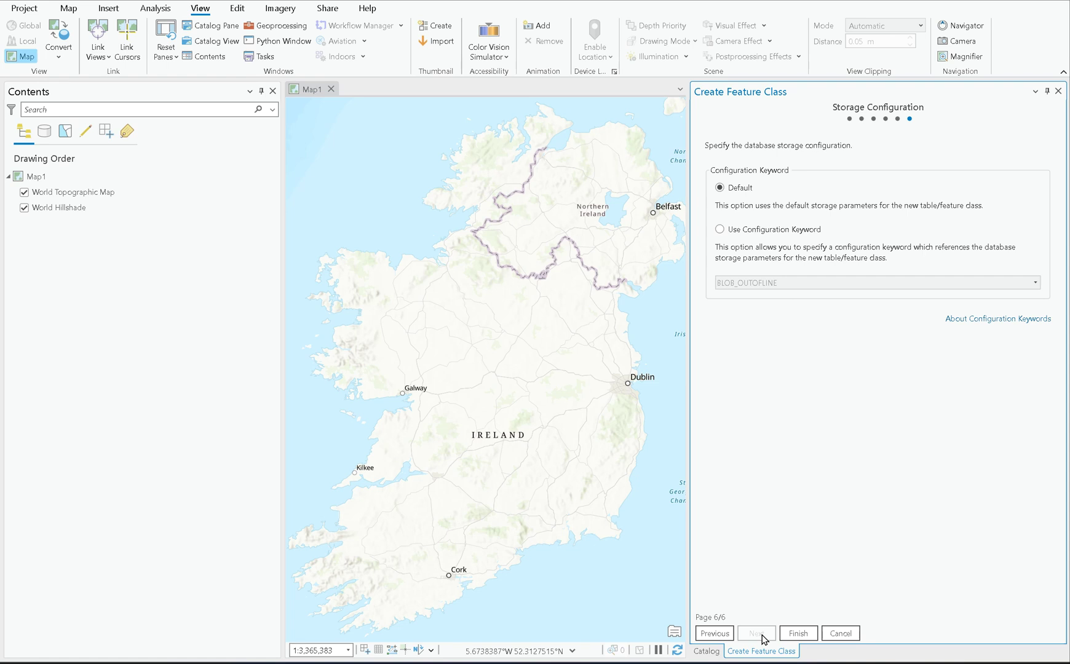
{"action": "left_click", "coordinate": [797, 634]}
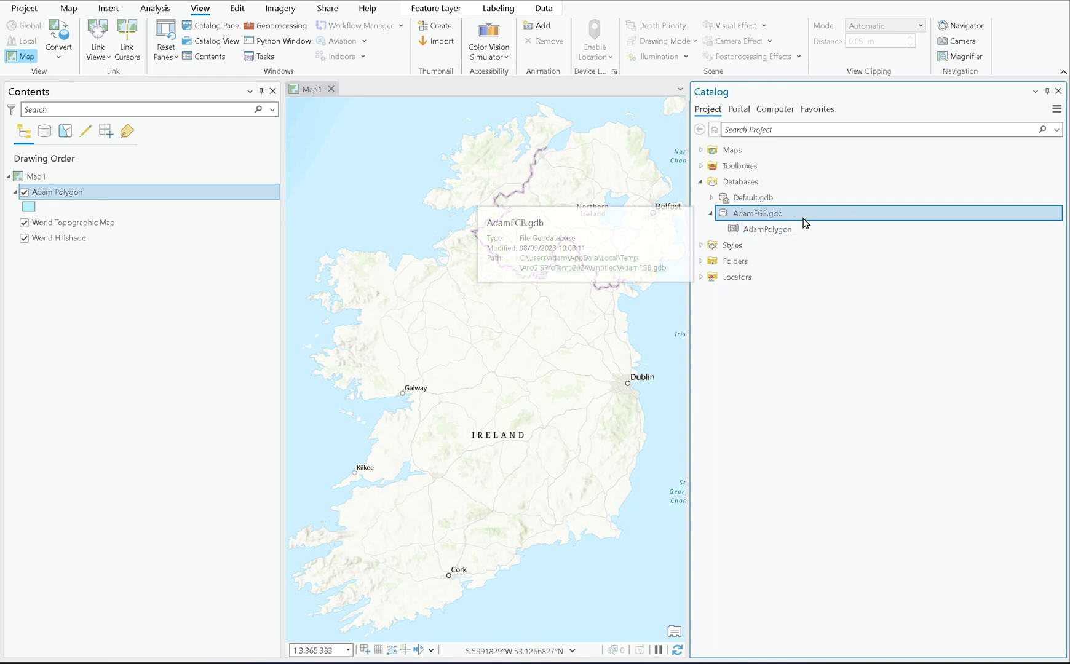
{"action": "left_click", "coordinate": [237, 9]}
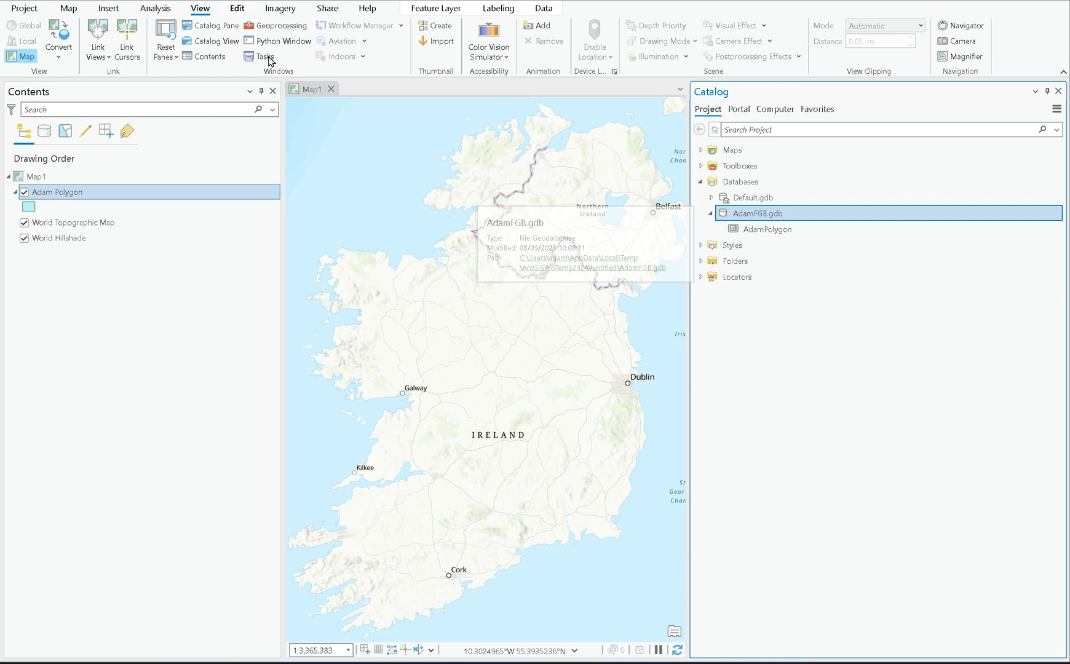
Draw a five-vertex Adam Polygon feature over central Ireland east of Galway.
{"action": "left_click", "coordinate": [345, 44]}
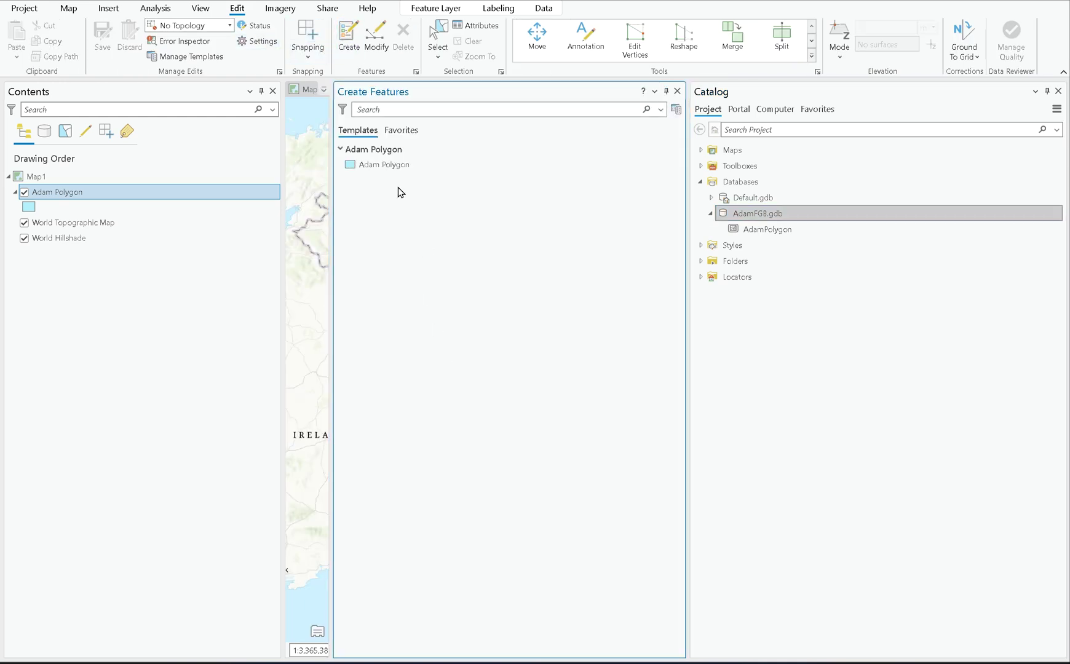
{"action": "left_click", "coordinate": [467, 170]}
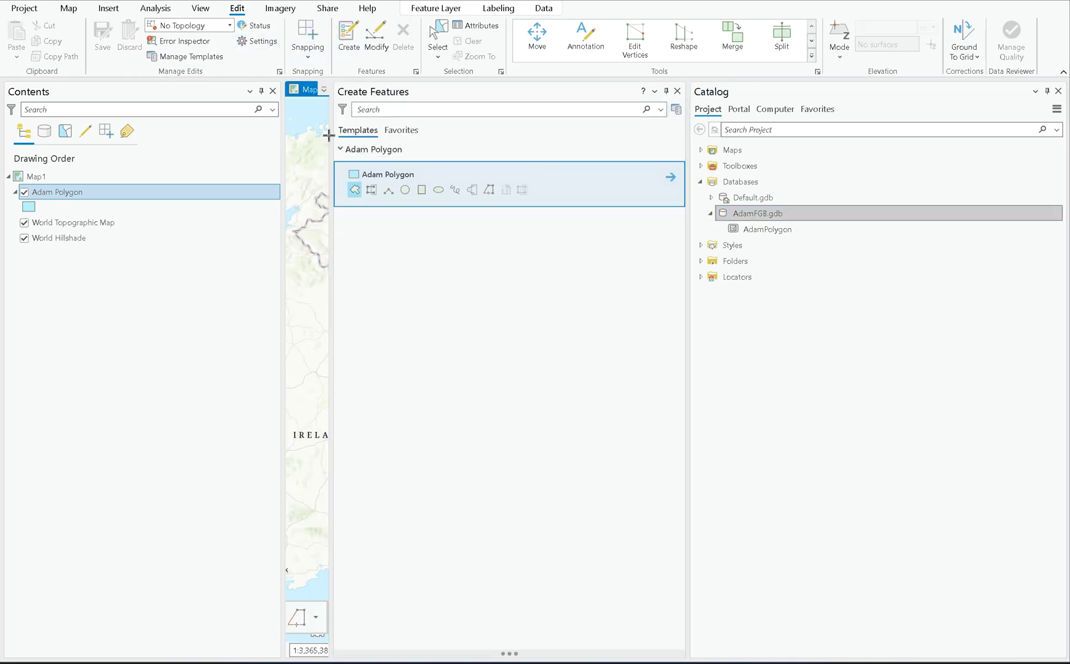
{"action": "left_click_drag", "start_coordinate": [329, 140], "coordinate": [583, 144]}
{"action": "left_click", "coordinate": [406, 303]}
{"action": "left_click", "coordinate": [383, 366]}
{"action": "left_click", "coordinate": [443, 418]}
{"action": "left_click", "coordinate": [497, 381]}
{"action": "left_click", "coordinate": [499, 318]}
{"action": "double_click", "coordinate": [473, 303]}
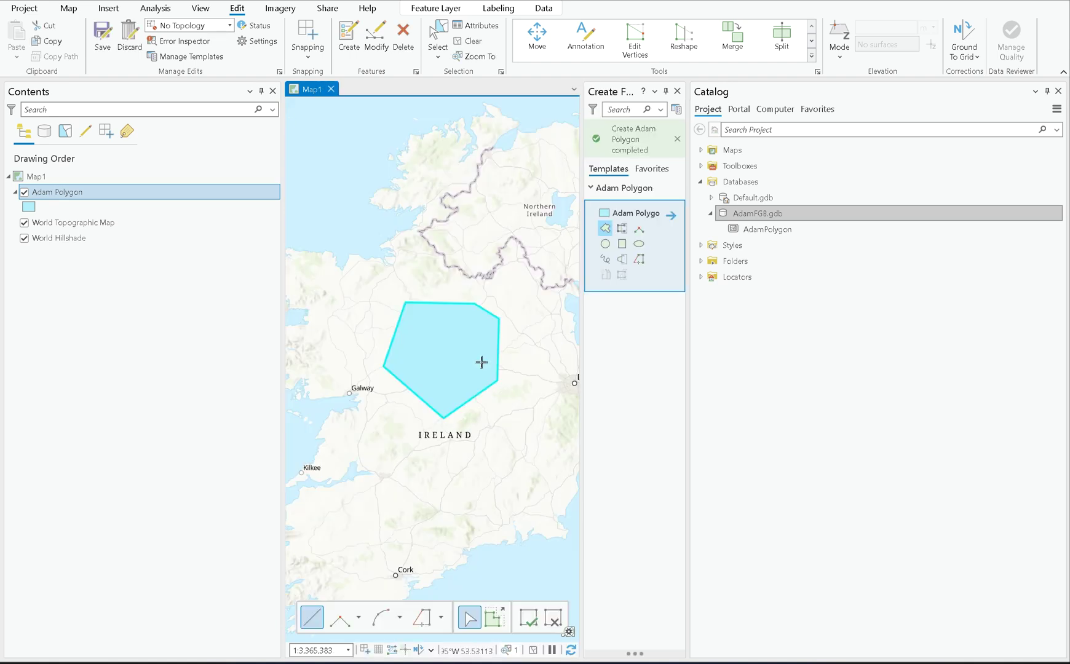